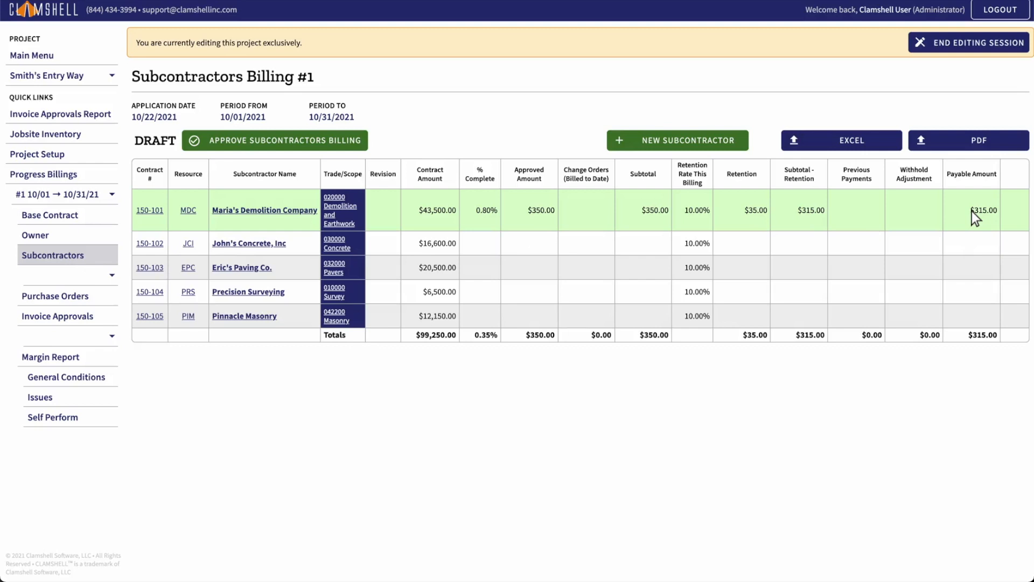
Step: Open the Maria's Demolition Company subcontract and add two contact e-mail addresses to its info, saving the changes
click(151, 211)
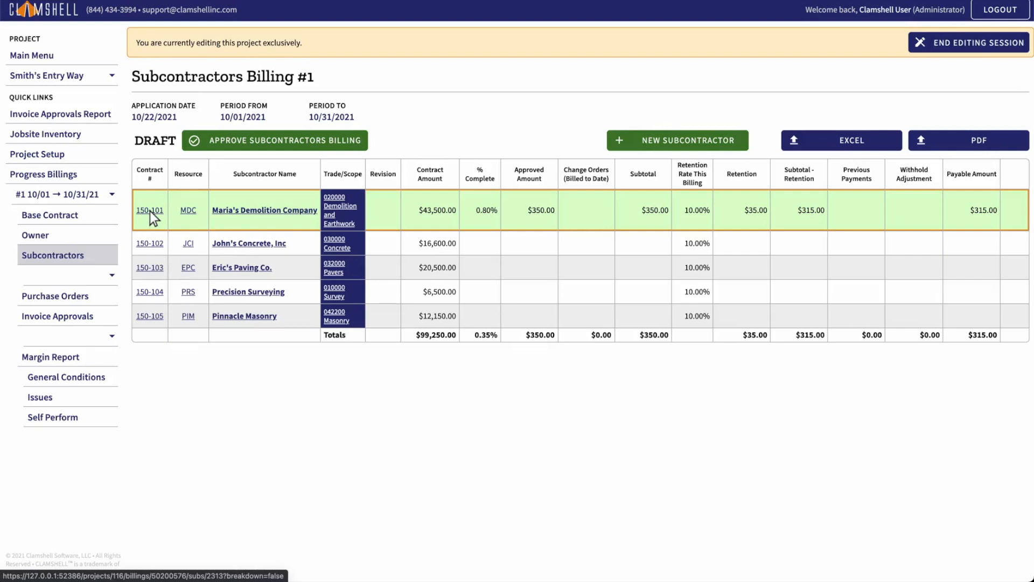
click(149, 211)
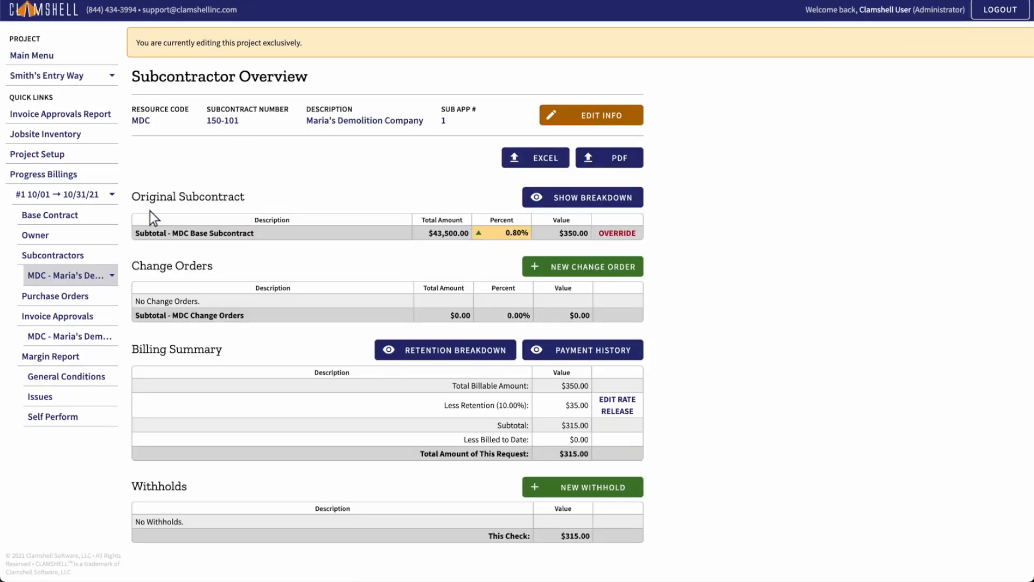
click(595, 116)
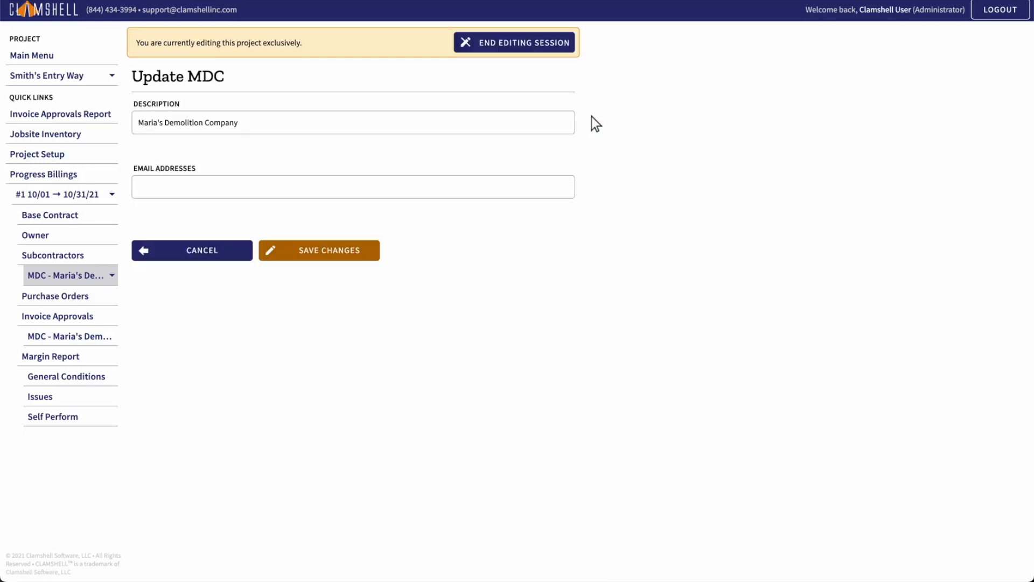
click(355, 188)
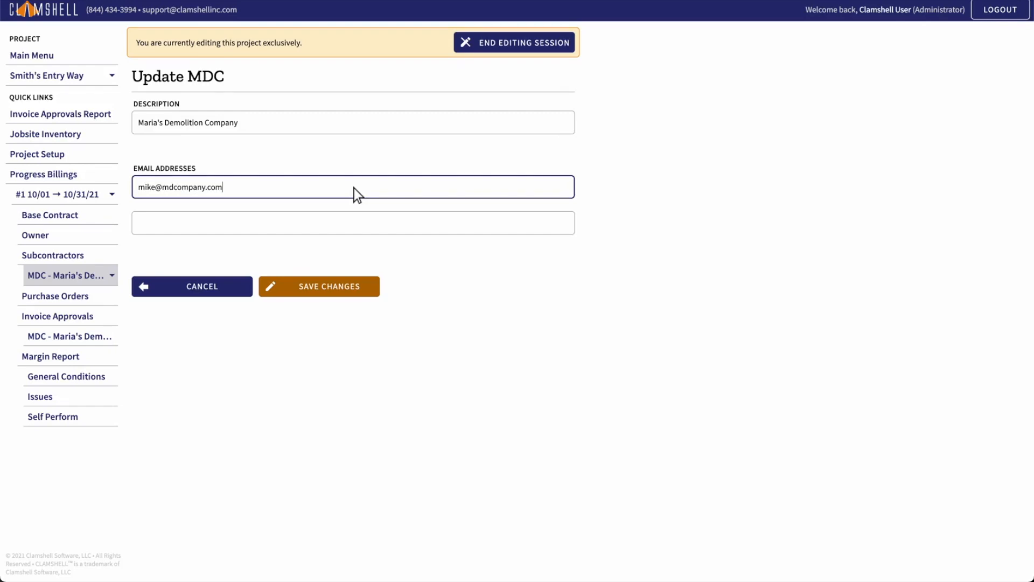
click(354, 224)
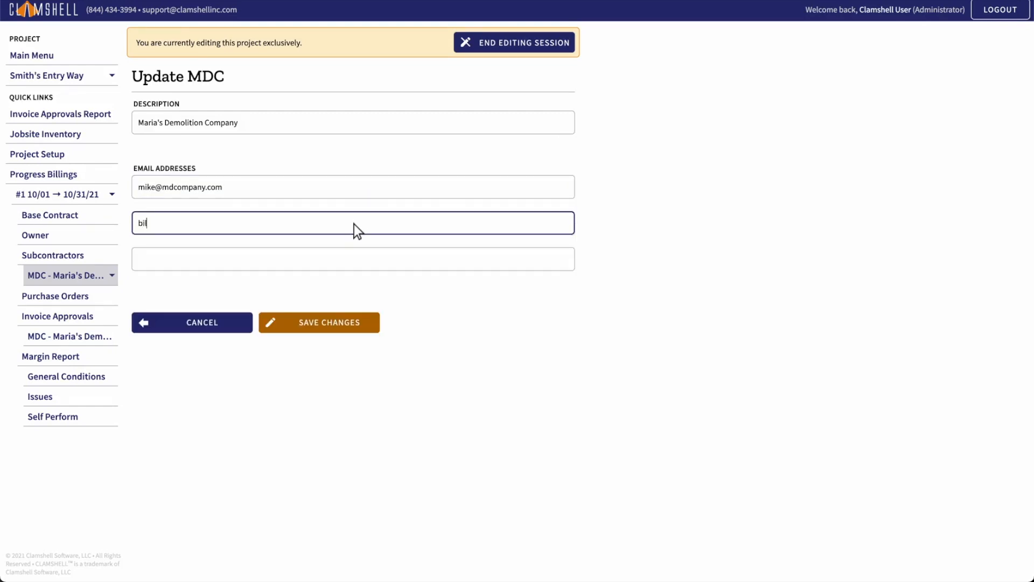
click(319, 325)
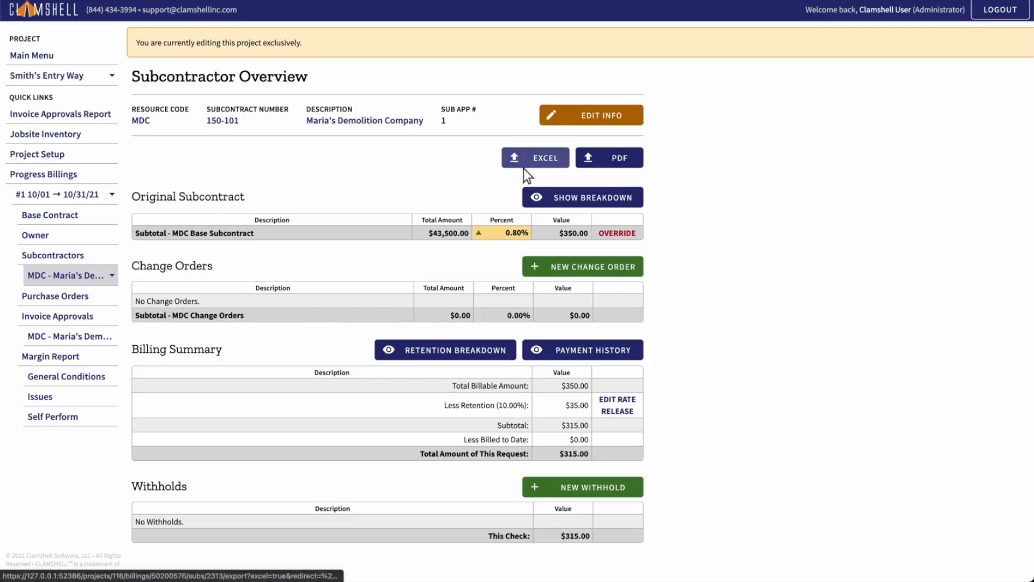
Step: Export the subcontractor overview as a PDF, and show the Original Subcontract breakdown and export it as a PDF too
click(611, 161)
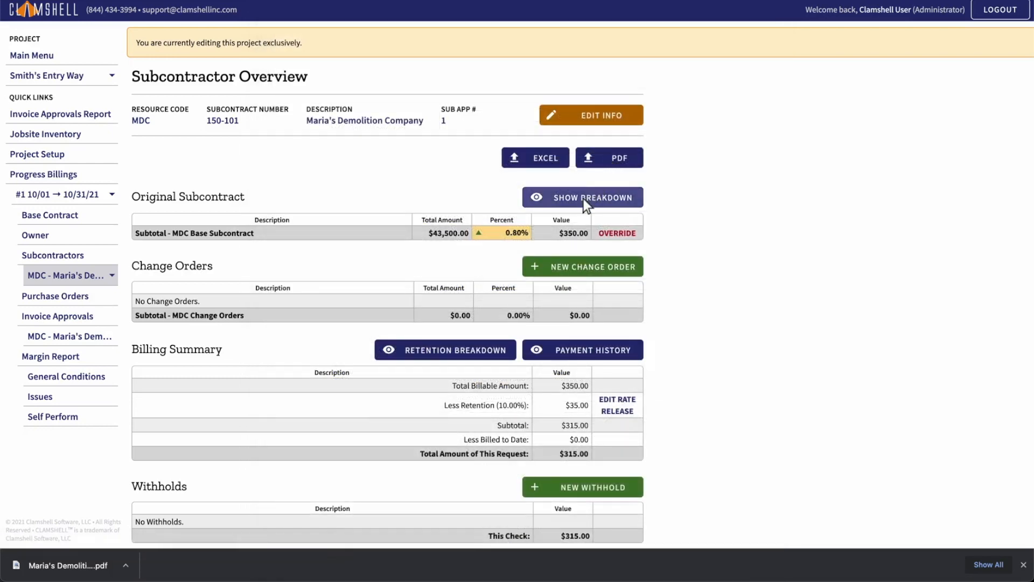
click(583, 198)
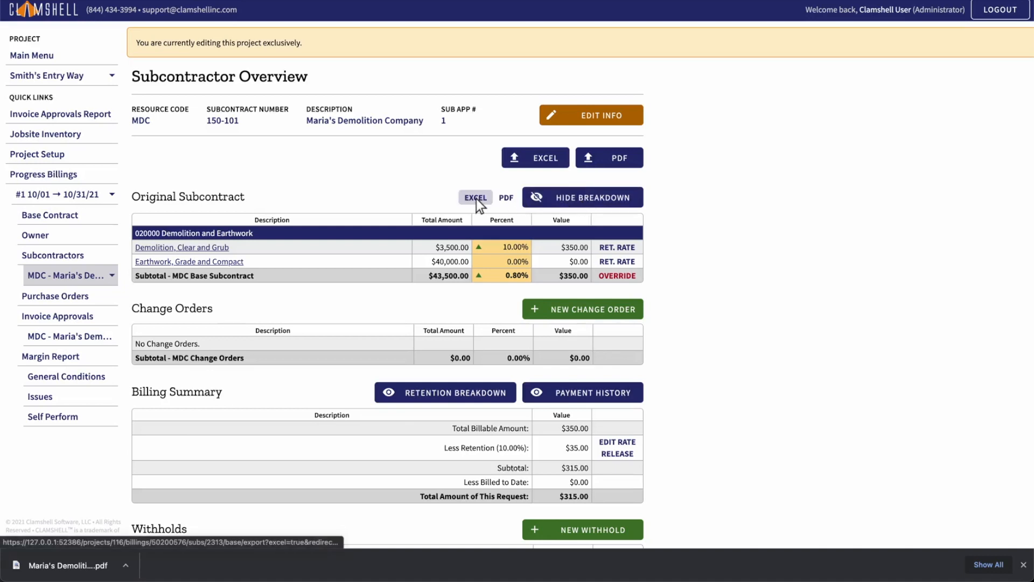
click(503, 198)
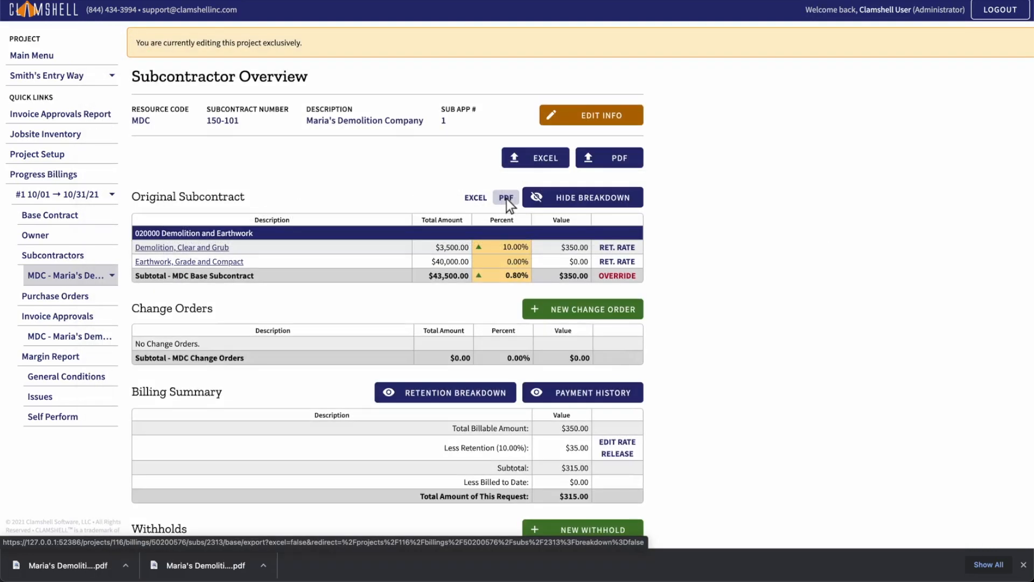
Step: Override the MDC base subcontract's completion to an amount of 1000, and remove that override again
click(618, 277)
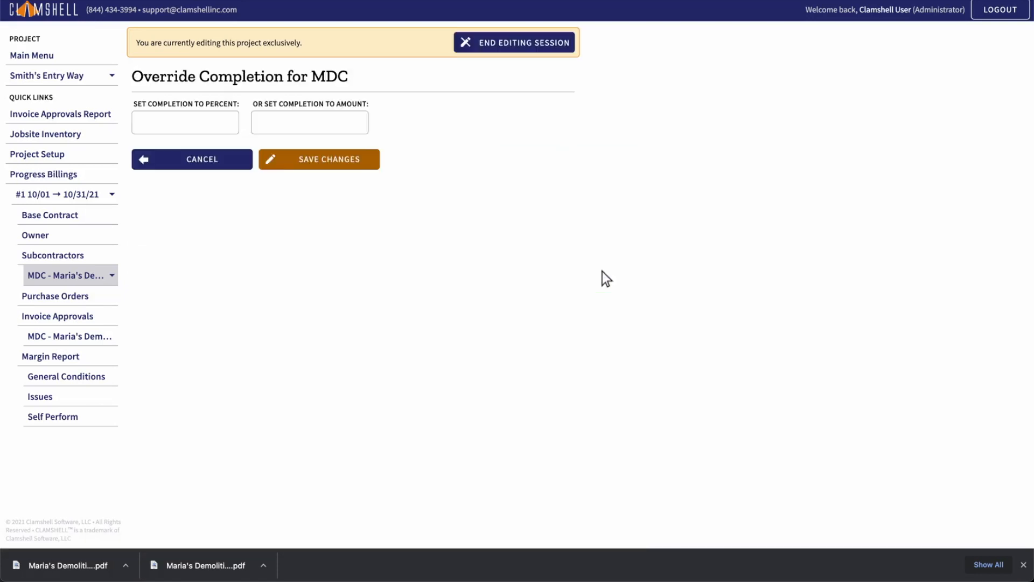
click(309, 125)
text(1000)
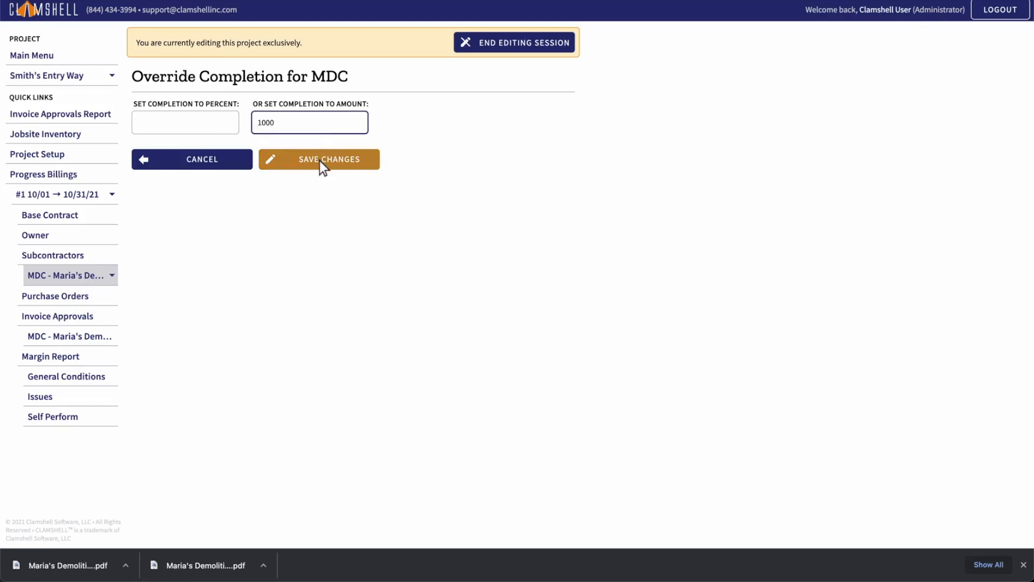
click(319, 161)
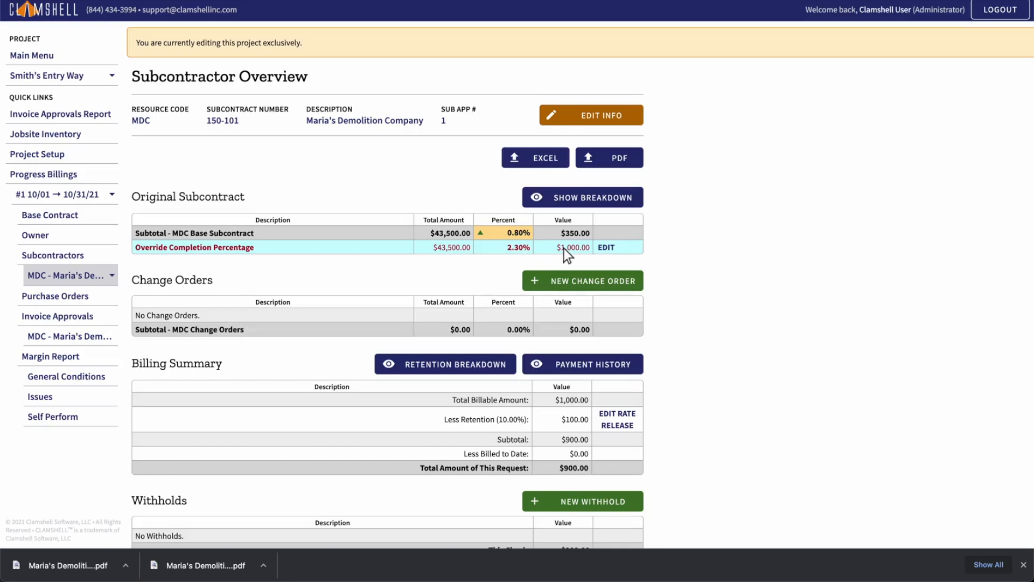
click(606, 248)
click(322, 165)
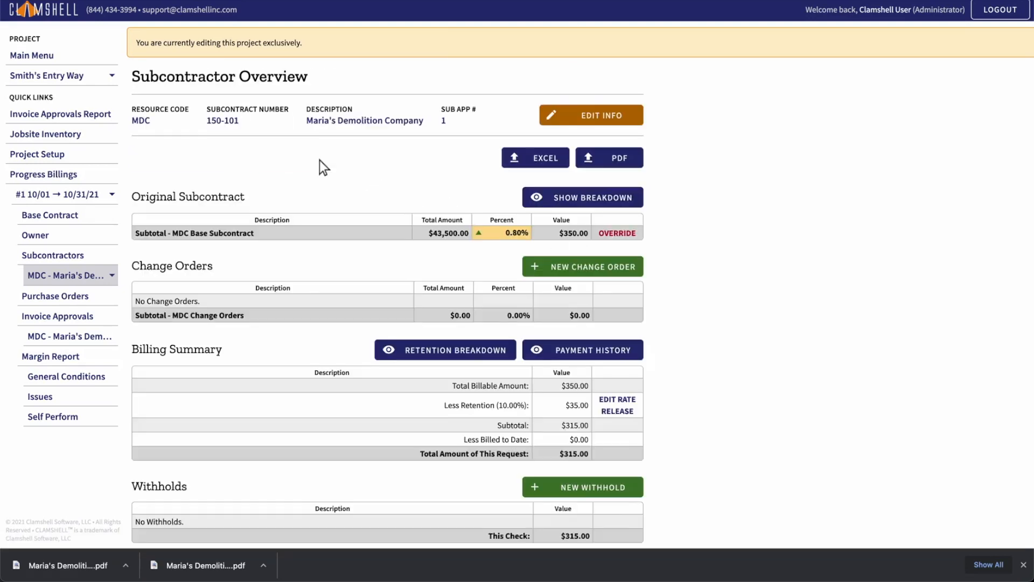
Step: Add a change order "Additional Demo Work - East Wall" with a scheduled value of 3500, linked to the owner change order "Demolition - East Wall"
click(584, 268)
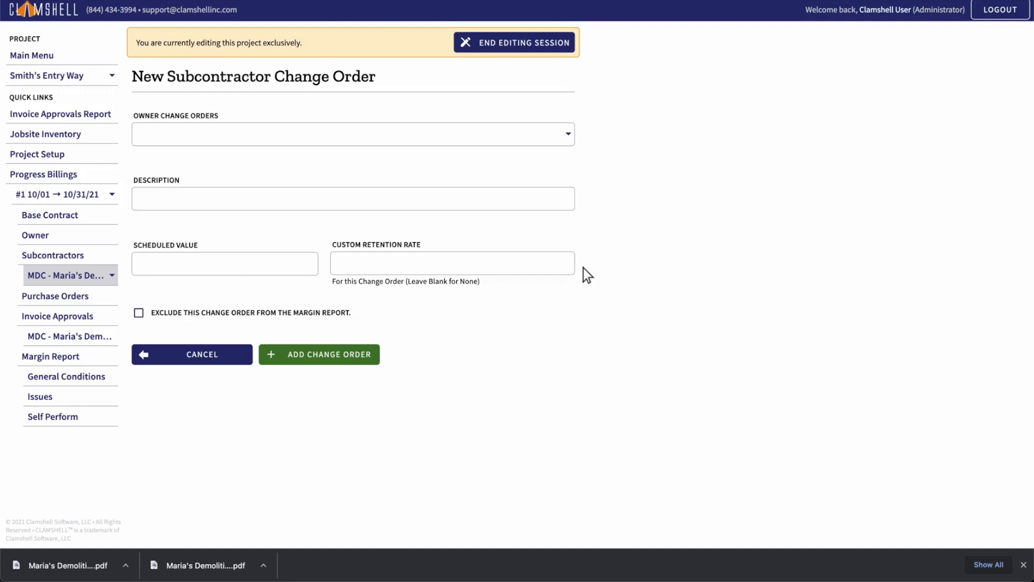
click(355, 135)
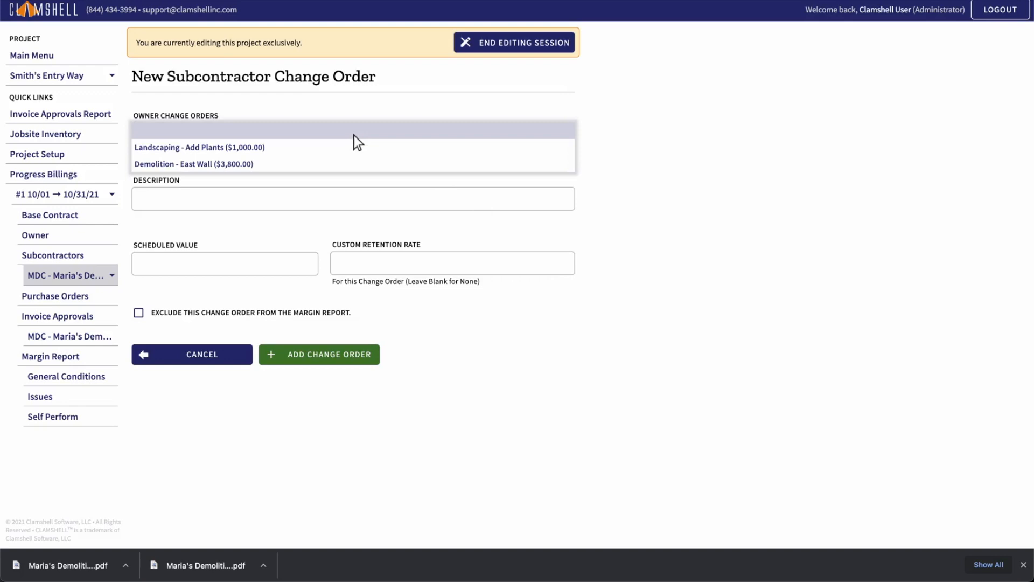
click(354, 164)
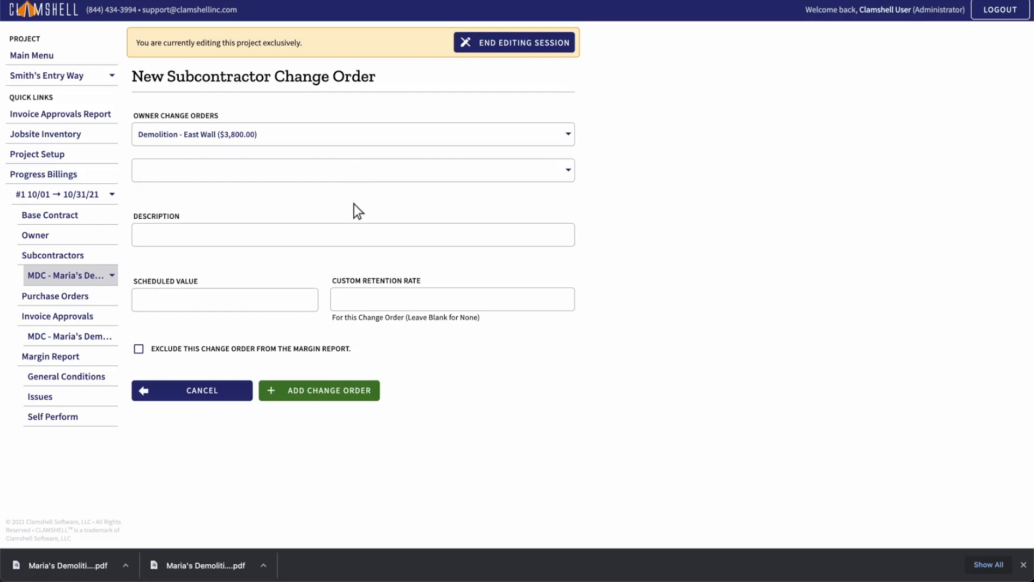
click(354, 236)
text(Additional)
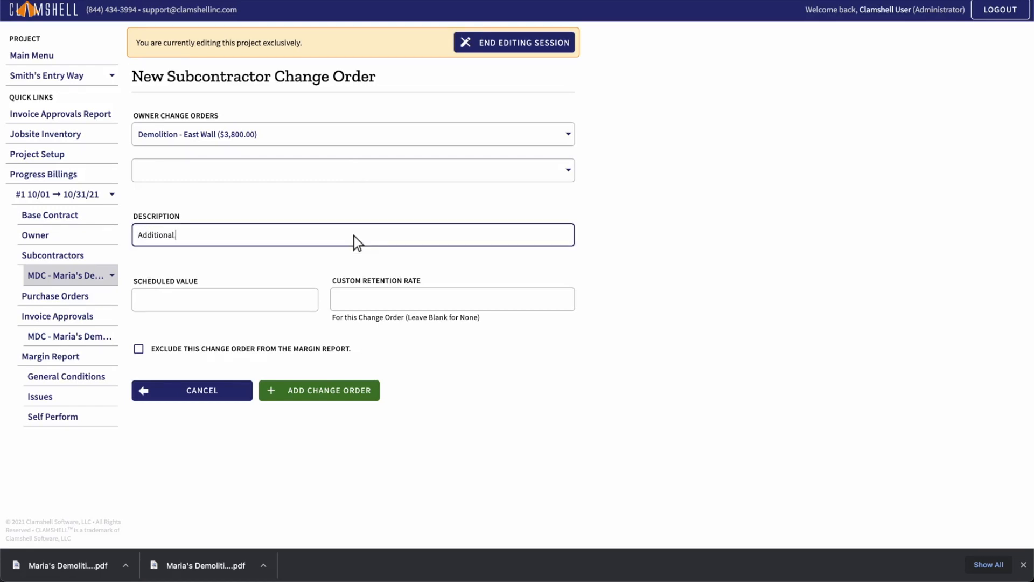
text( Demo Work - East Wall)
click(225, 302)
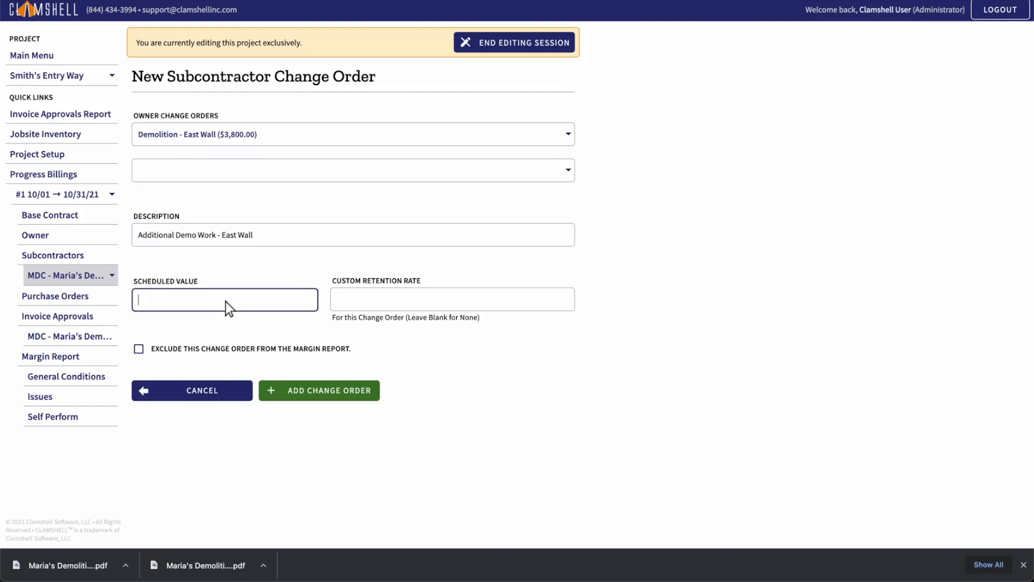
text(3500)
click(320, 391)
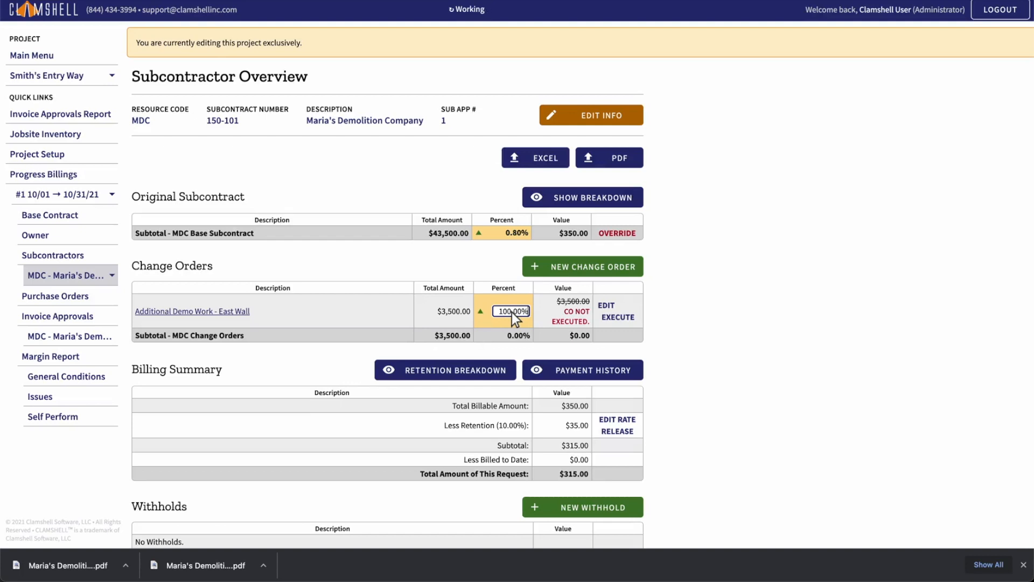
Step: Mark the "Additional Demo Work - East Wall" change order as executed on 10/22/2021
click(618, 317)
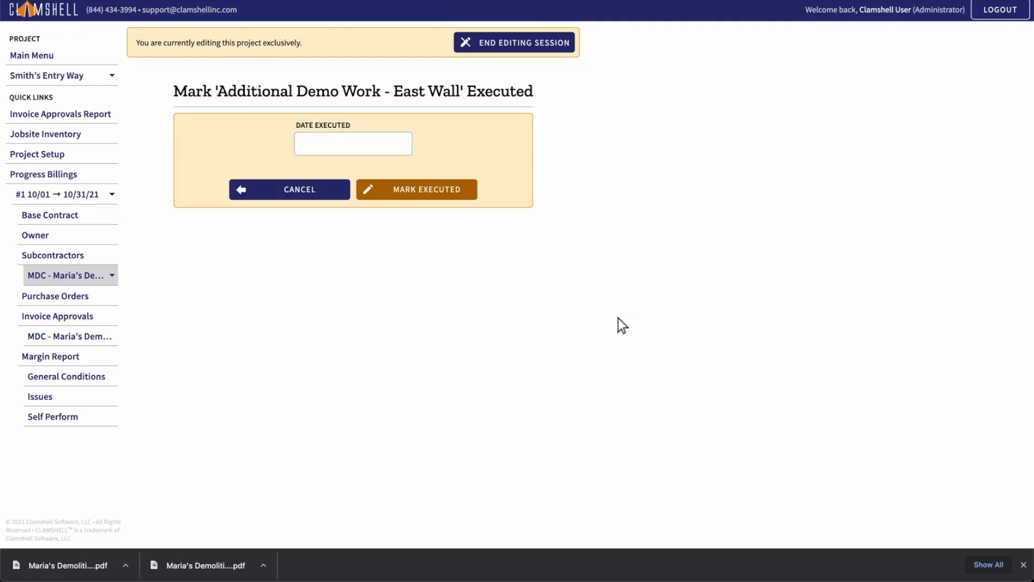
click(353, 145)
text(10/22/2021)
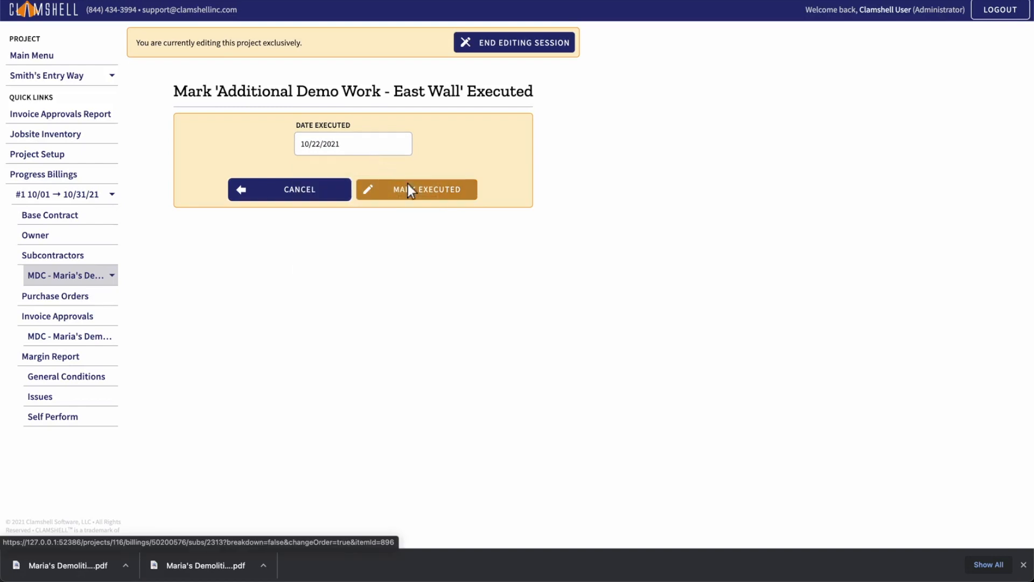
click(414, 190)
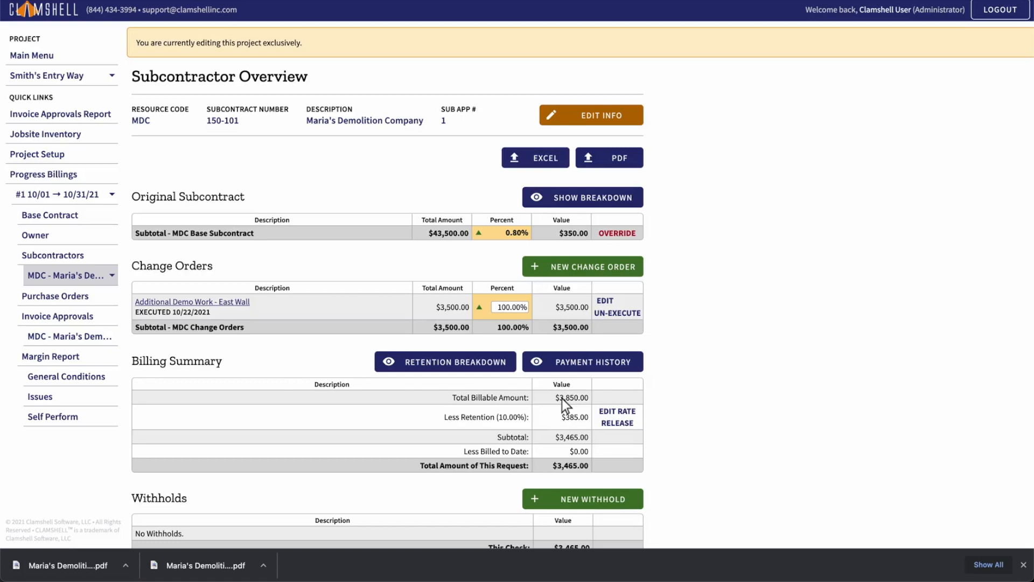
Step: Override MDC's retention rate for this billing to 5%
click(618, 413)
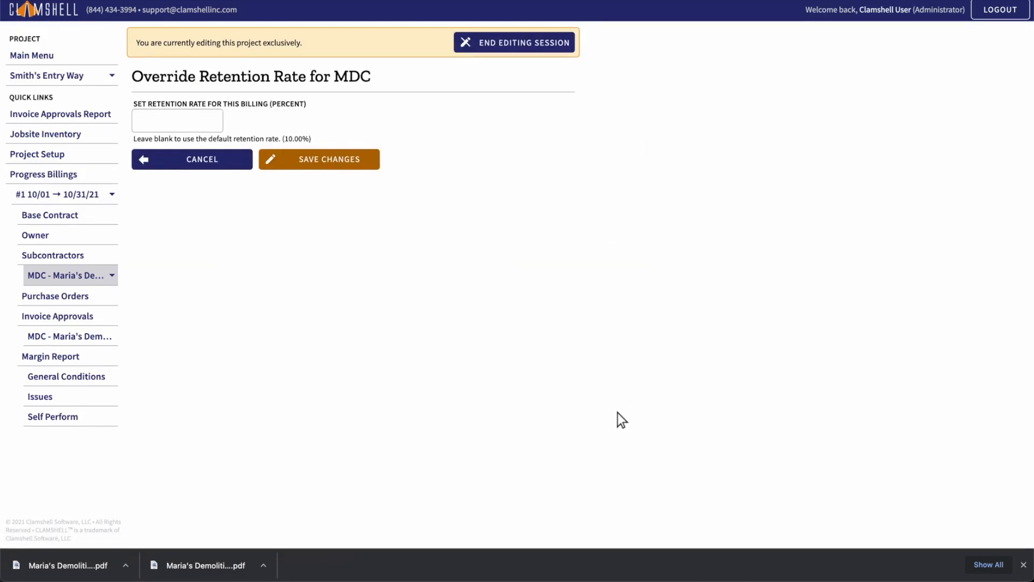
click(178, 121)
click(321, 164)
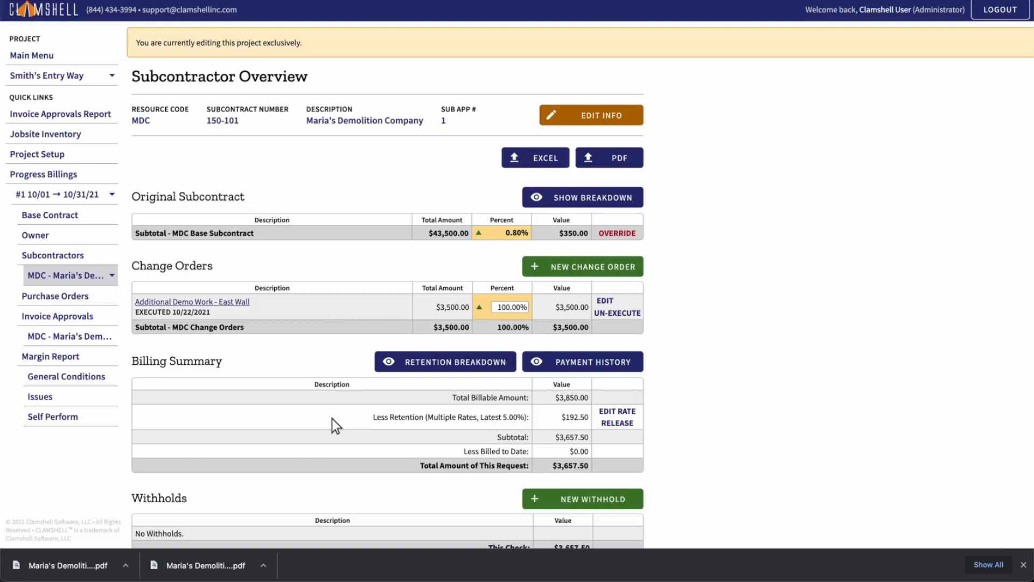
Step: Clear the retention rate override for this billing so that MDC uses the default rate
click(617, 412)
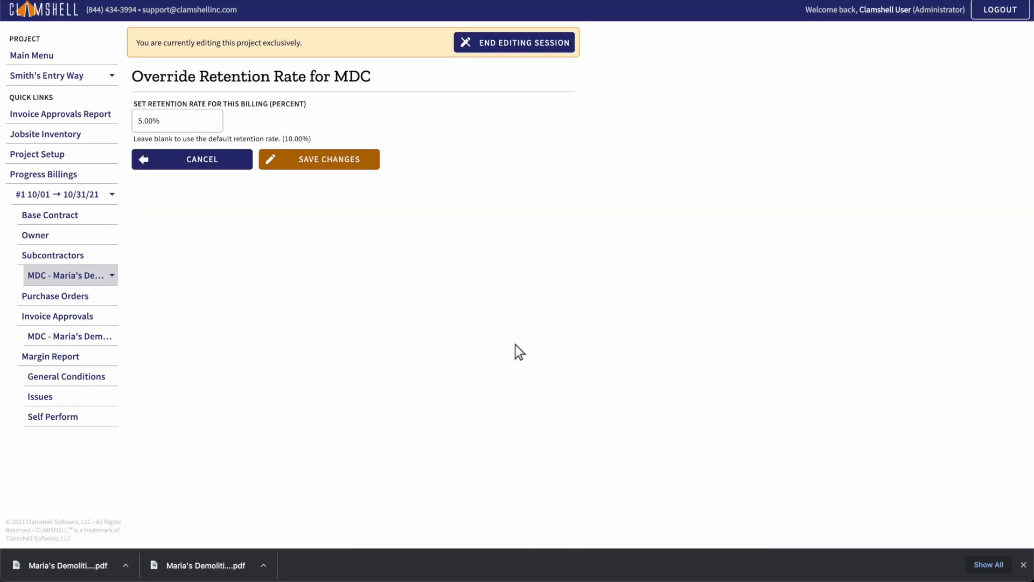
click(178, 122)
click(319, 161)
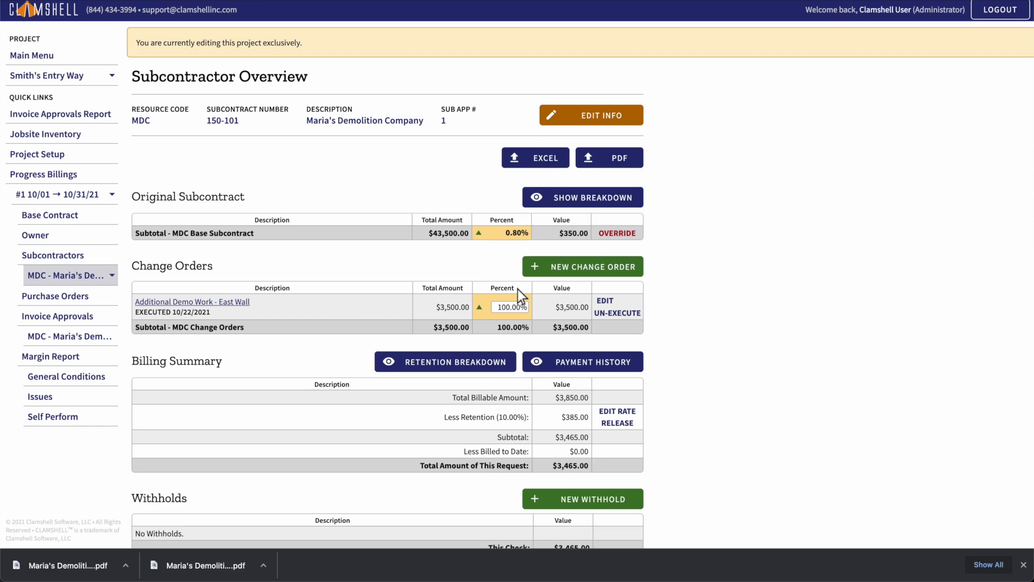
Step: Start a new withhold from MDC with an amount of 50, subtracted from Net (After Retention)
scroll(519, 291, down, 1)
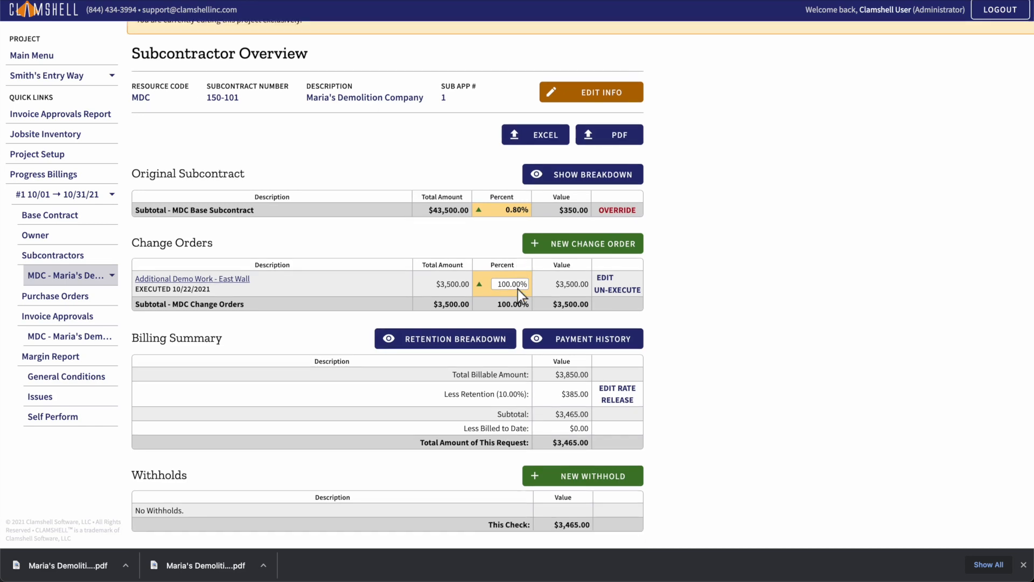
click(584, 477)
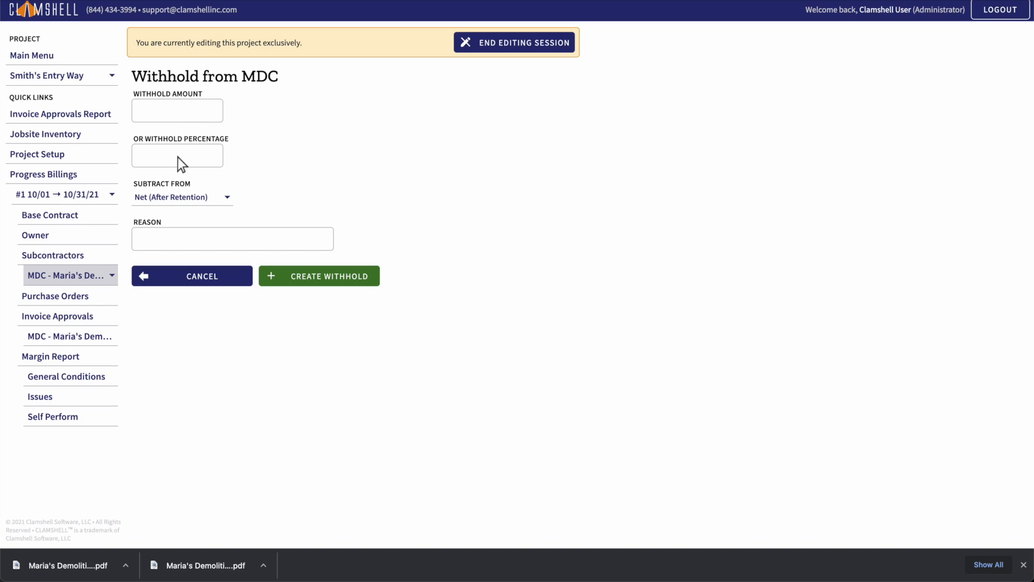
click(186, 206)
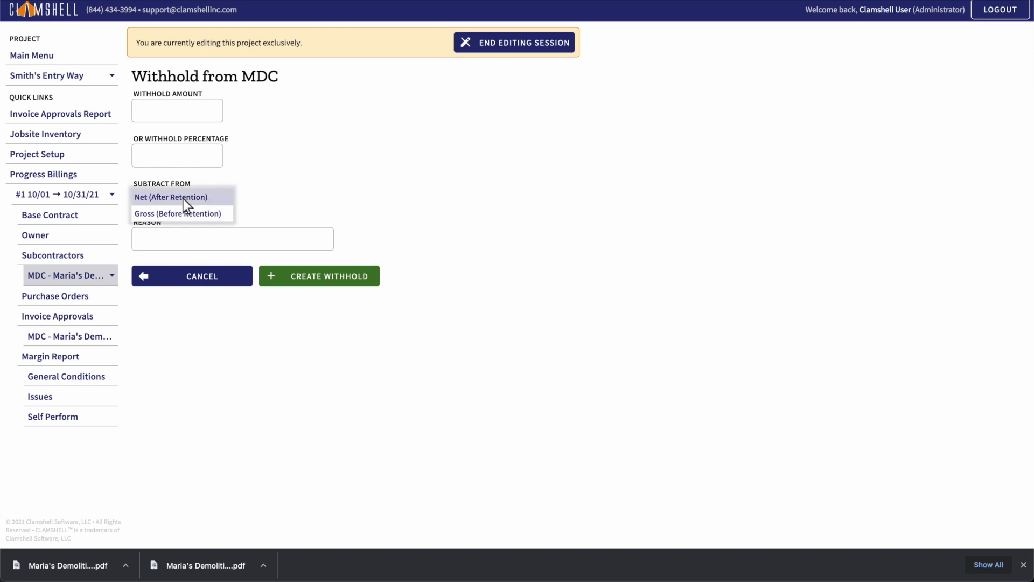
key(Down)
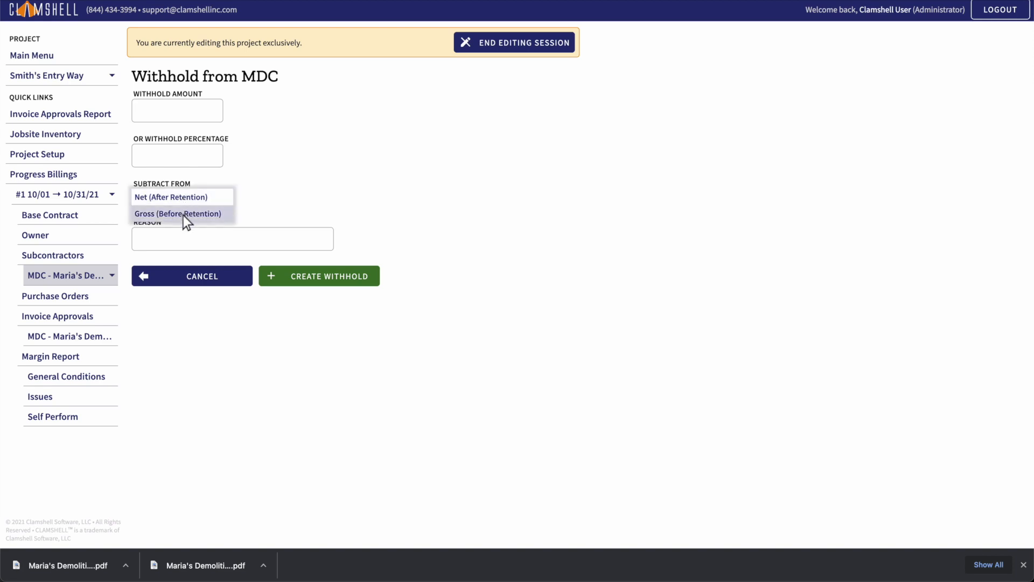
click(182, 216)
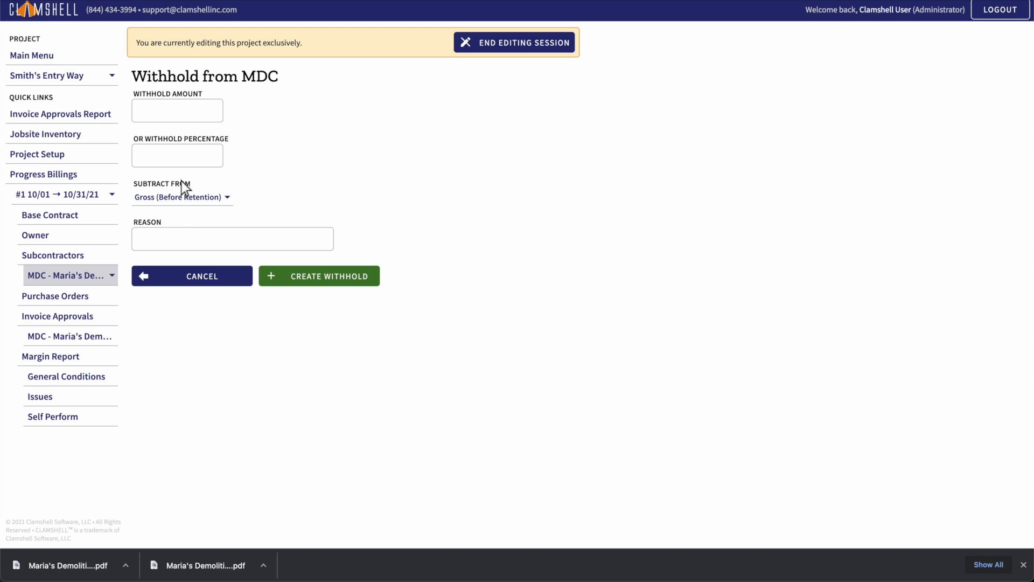
click(178, 113)
text(50)
click(183, 197)
click(183, 199)
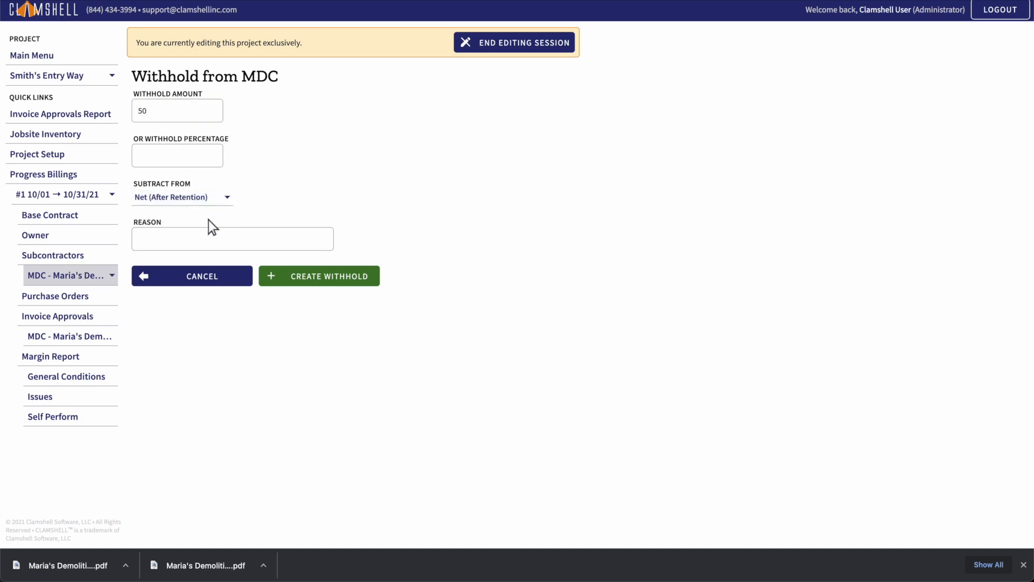
Step: Enter "Missing insurance certs" as the reason, create the withhold, and return to the subcontractors billing list
click(234, 241)
text(Mi)
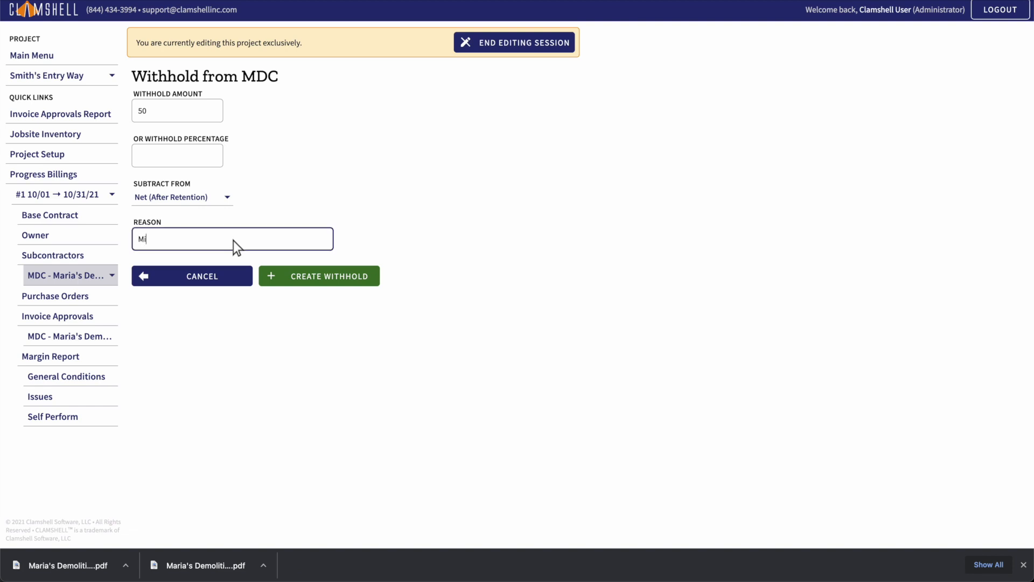
text(ssing insurance certs)
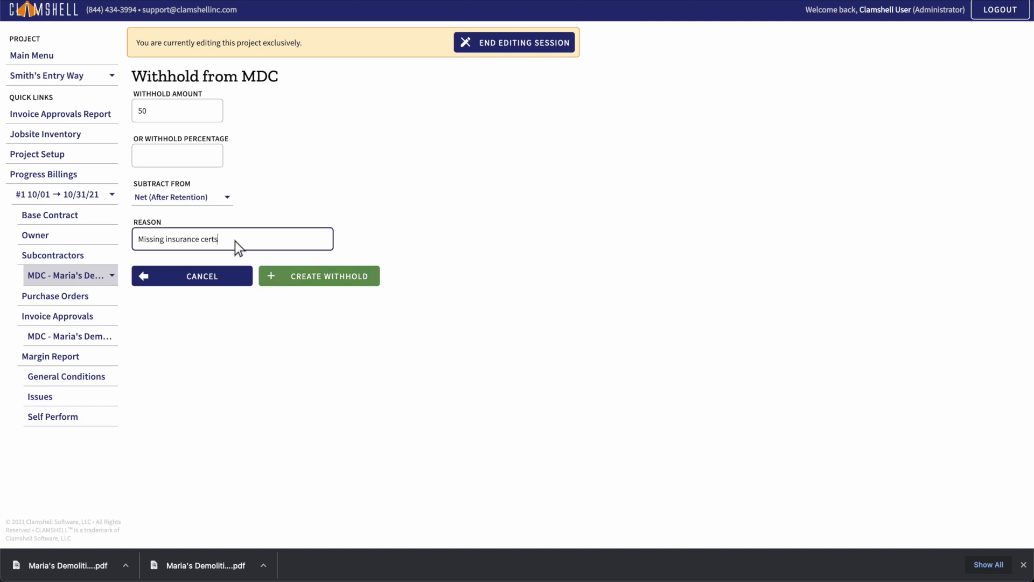
click(320, 277)
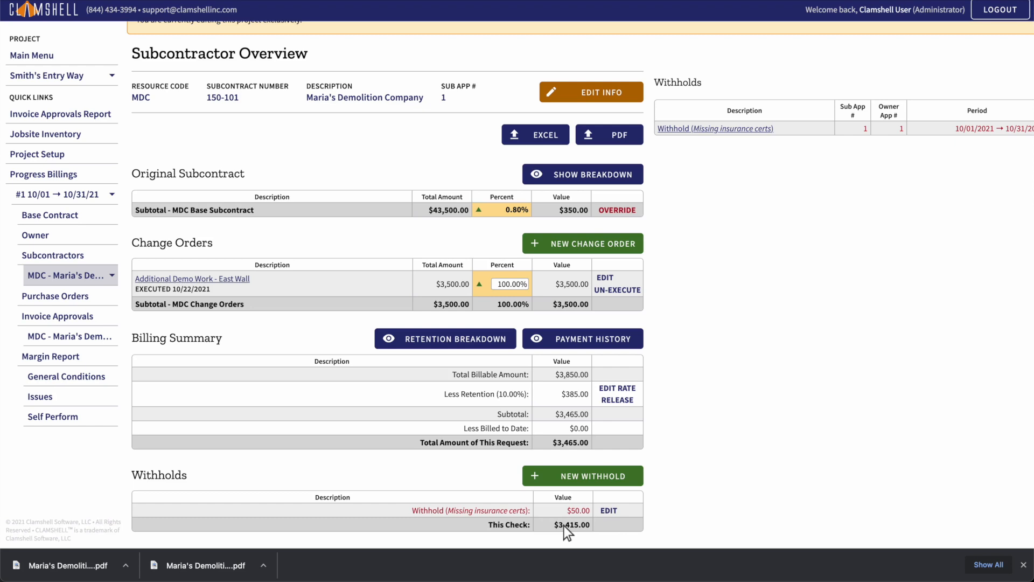
click(68, 256)
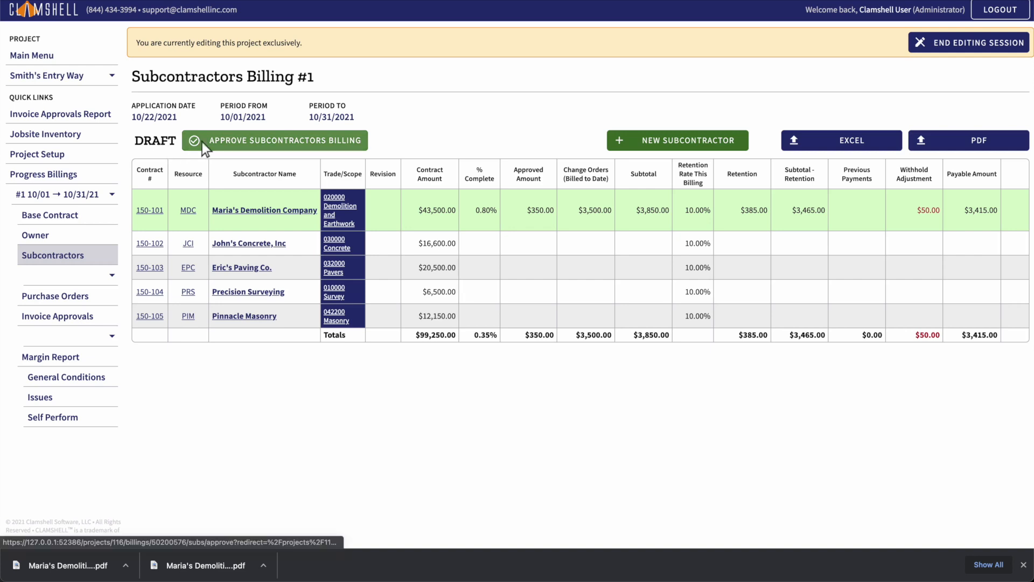
Step: Approve Subcontractors Billing #1 and open the page for emailing documents to the subcontractors
click(276, 141)
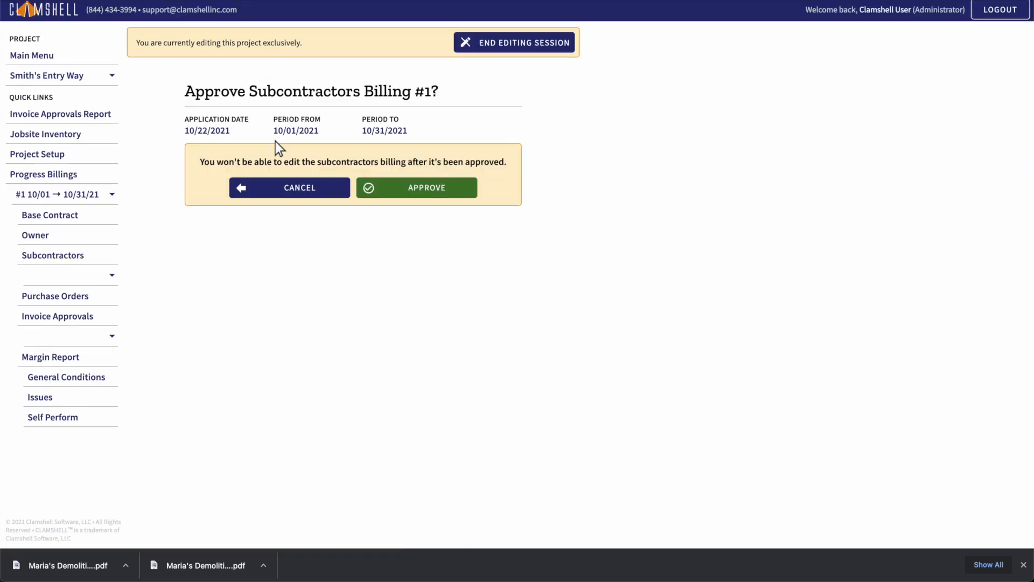
click(417, 188)
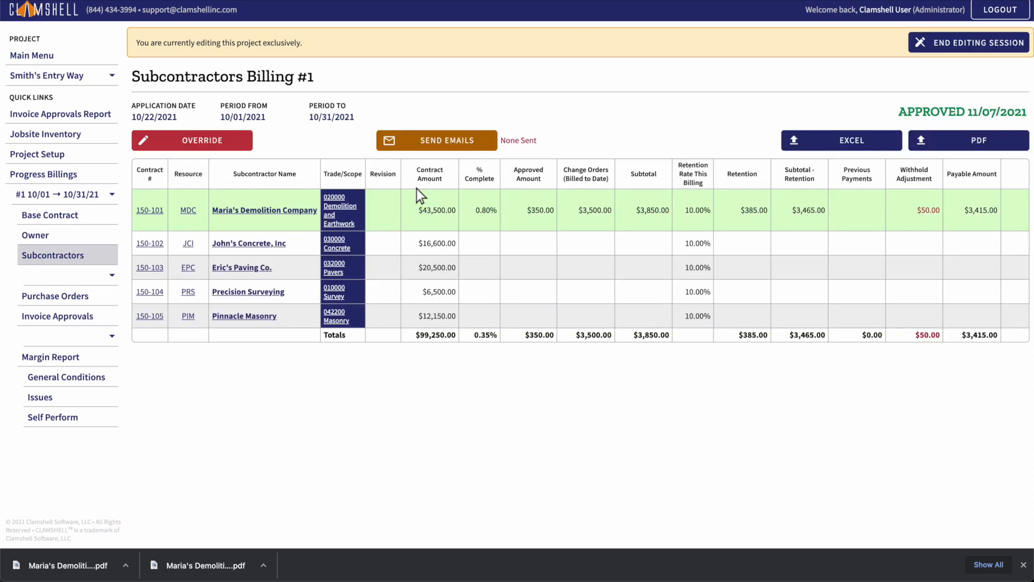
click(437, 142)
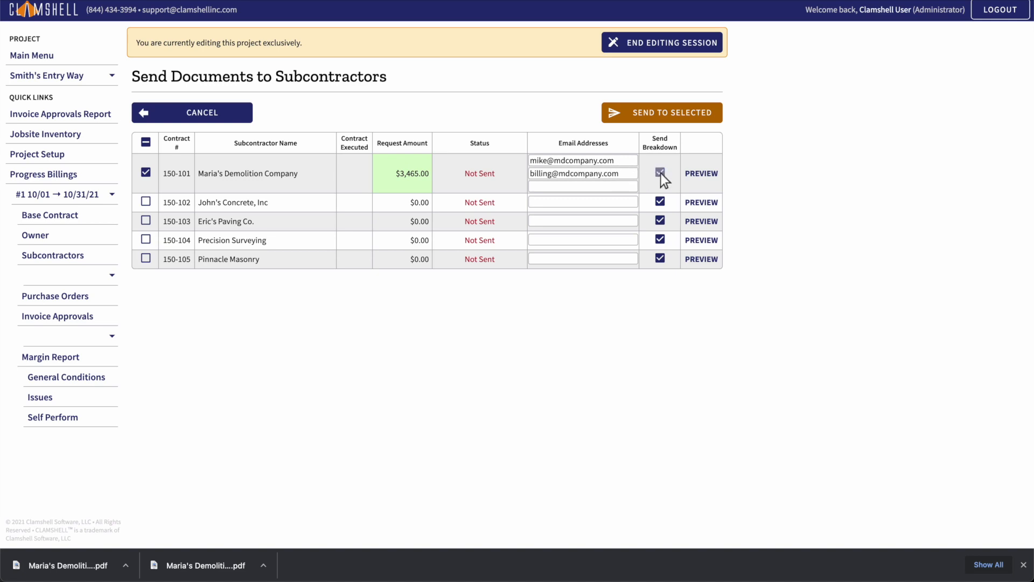
Step: Preview the billing approval email for Maria's Demolition Company and view its attached payment application and breakdown
click(702, 174)
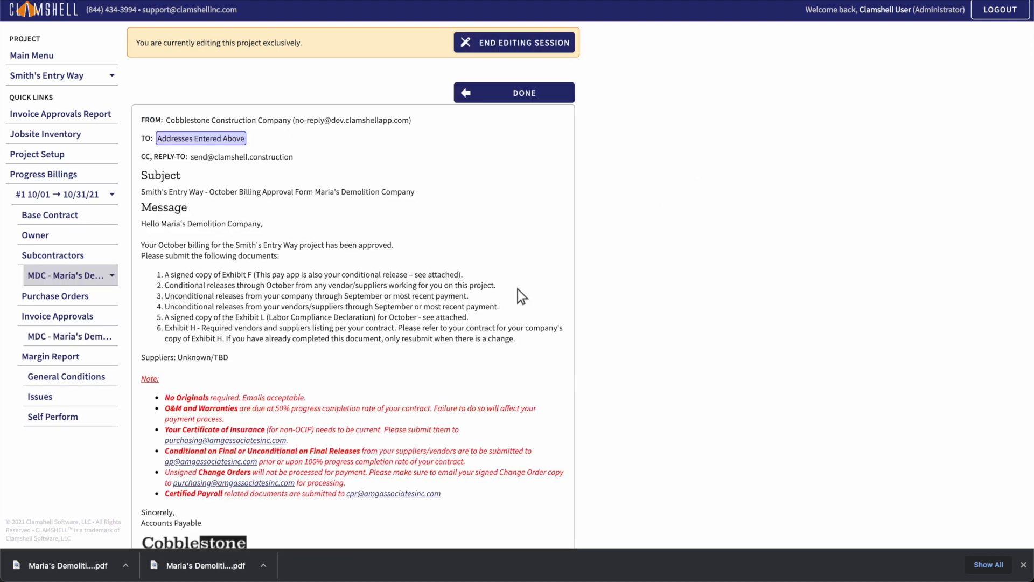
scroll(518, 291, down, 3)
click(229, 507)
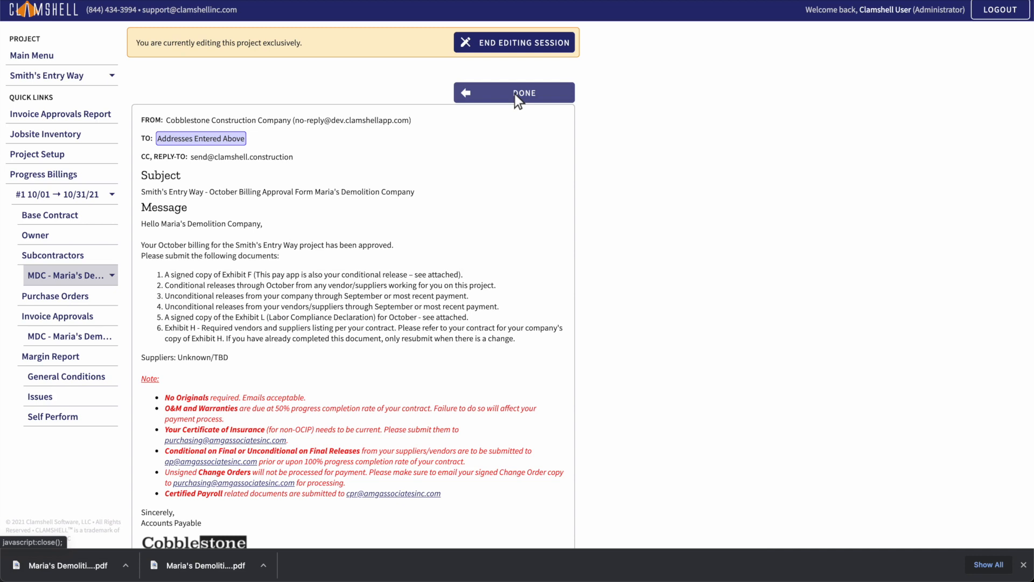
click(516, 94)
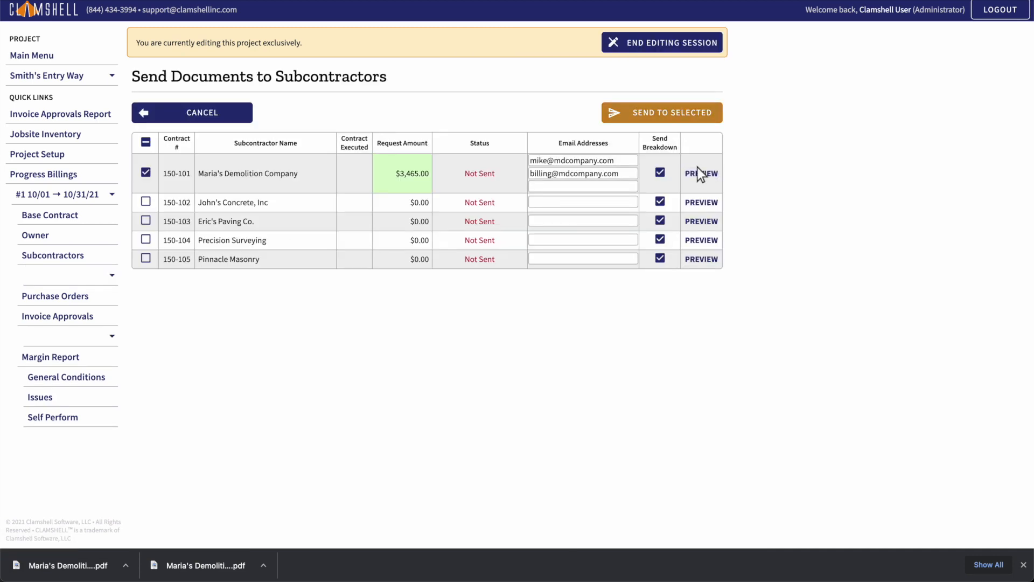
Step: Send the documents to the selected Maria's Demolition Company and open its subcontractor overview from the billing list
click(663, 114)
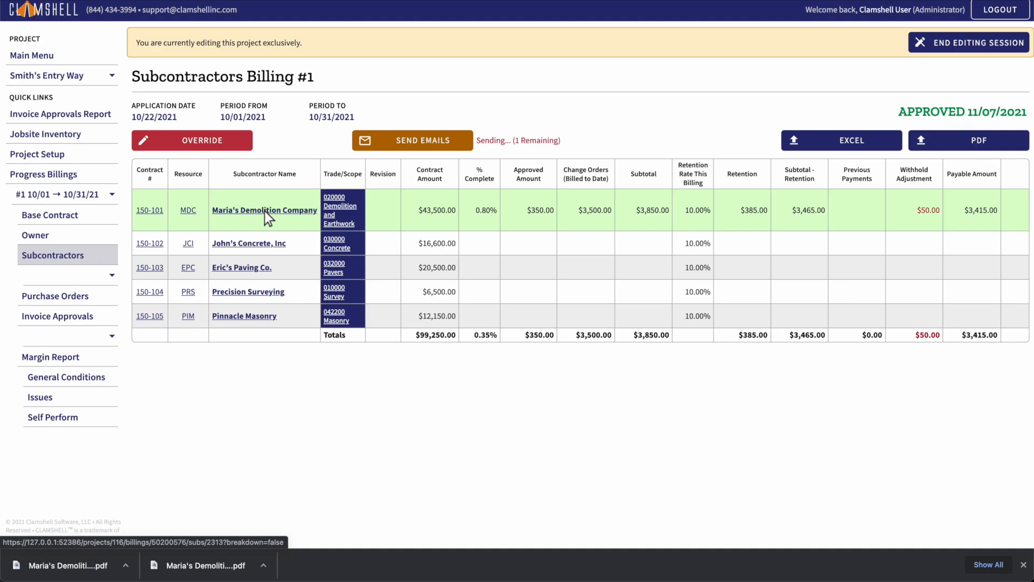
click(264, 212)
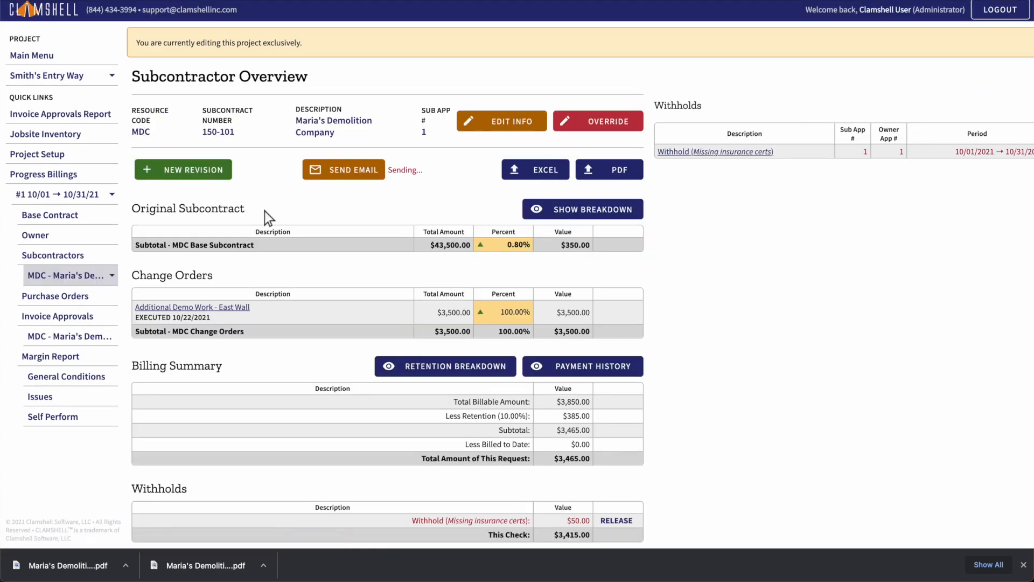